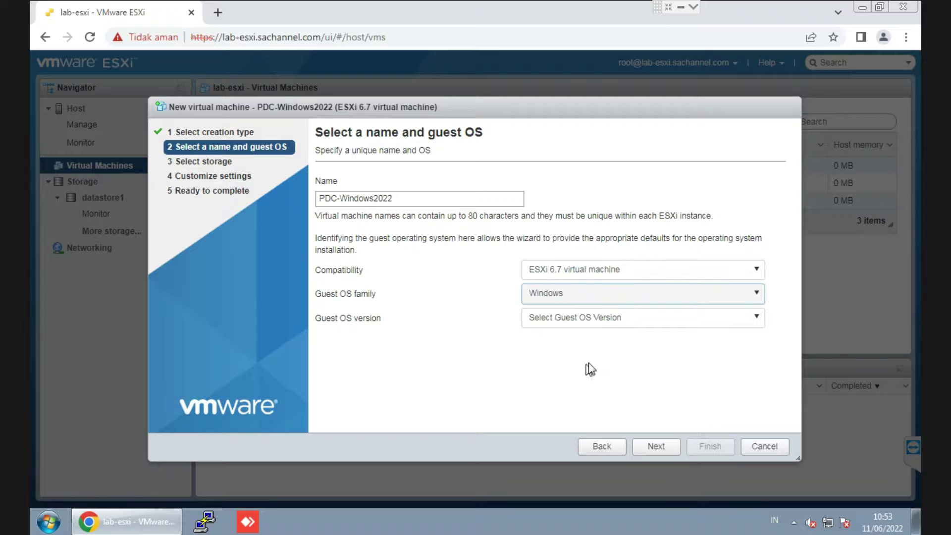
Set the guest OS version to Microsoft Windows Server 2016 (64-bit) and accept datastore1 as the storage.
click(597, 328)
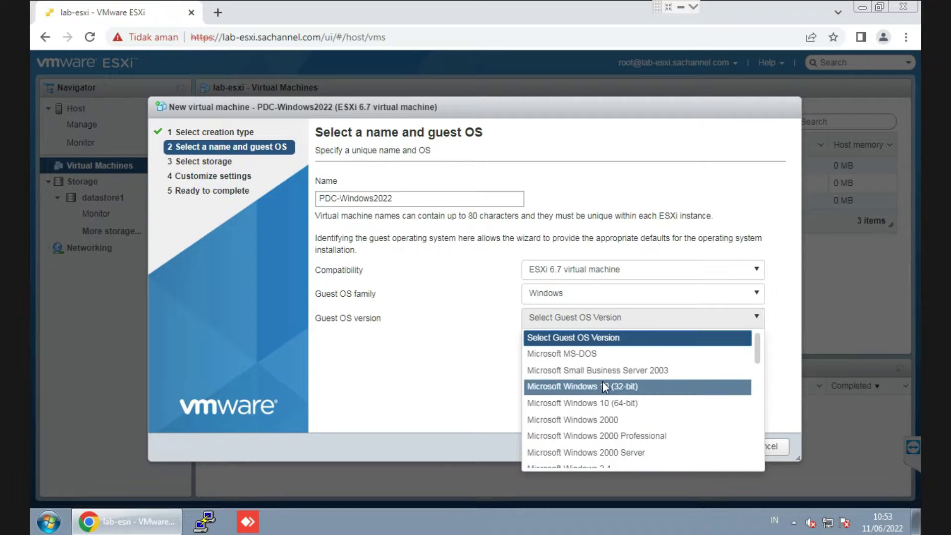
scroll(603, 384, down, 3)
scroll(604, 388, down, 2)
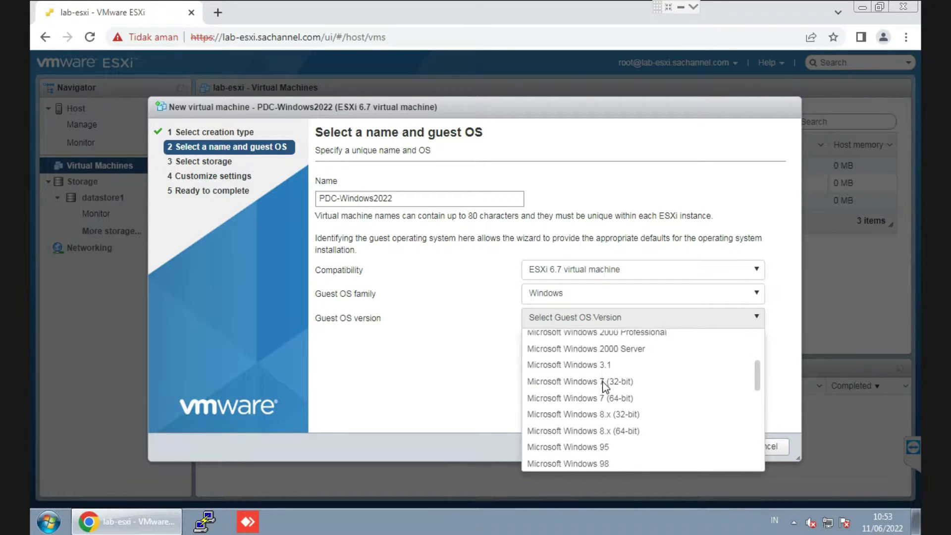
scroll(605, 389, up, 1)
scroll(604, 388, up, 1)
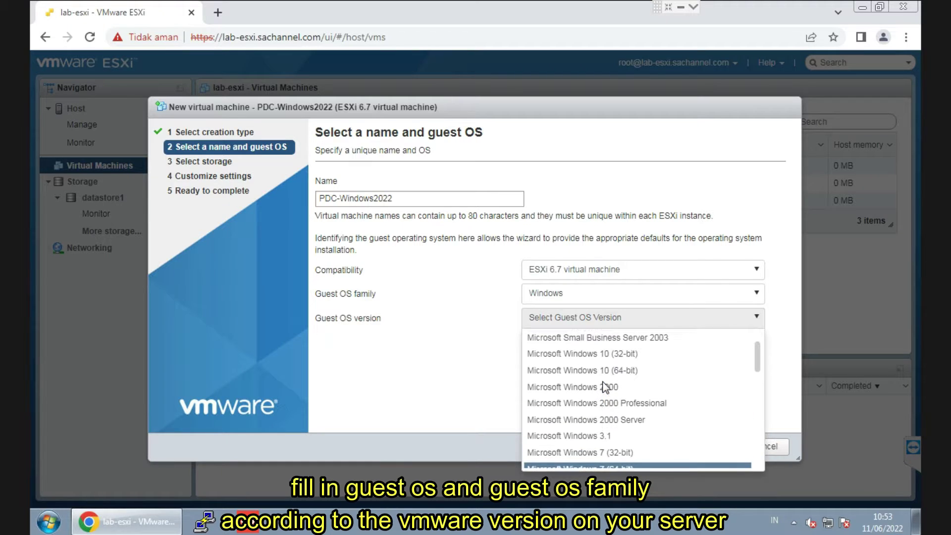
scroll(606, 396, down, 5)
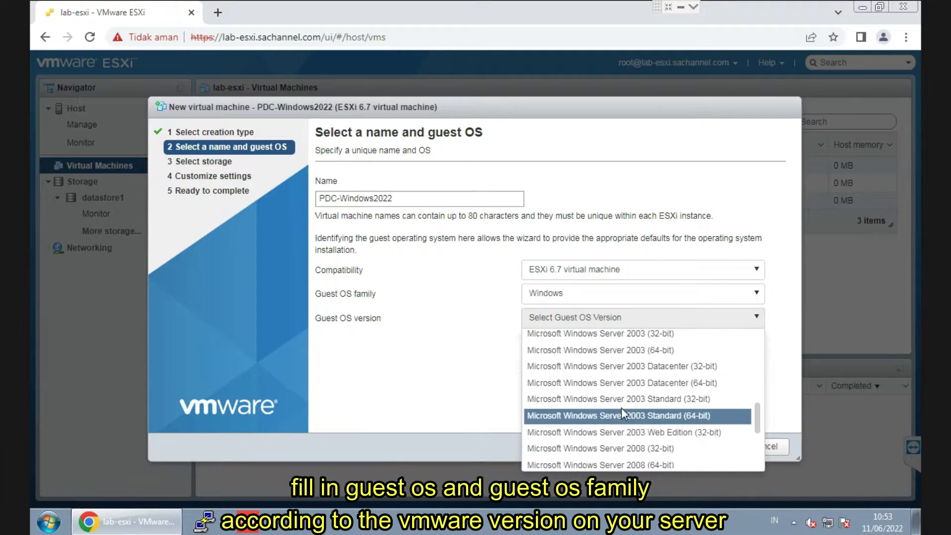
scroll(621, 408, down, 2)
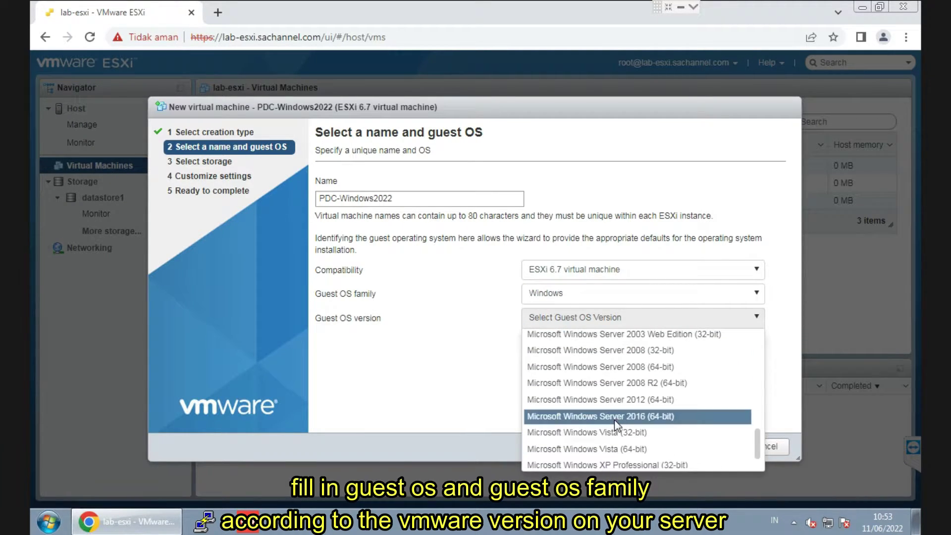
click(612, 420)
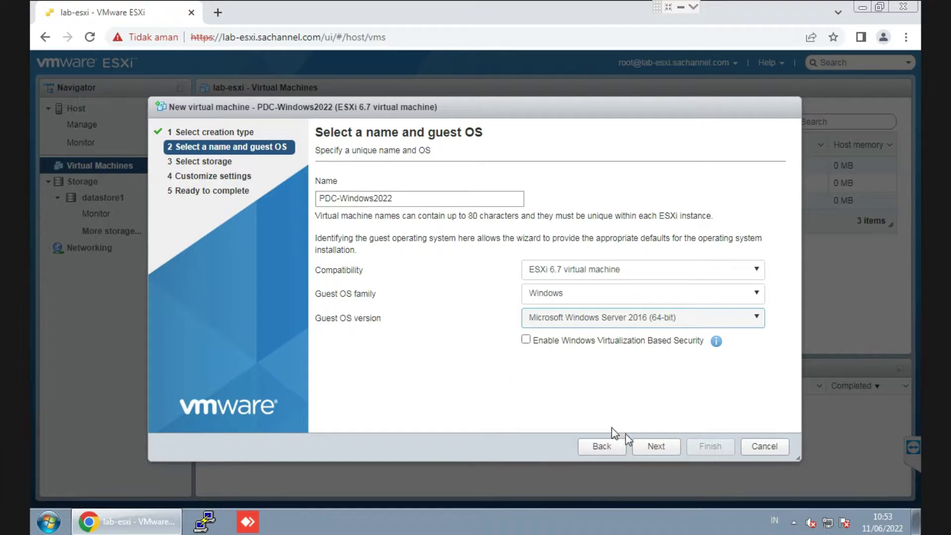
click(650, 447)
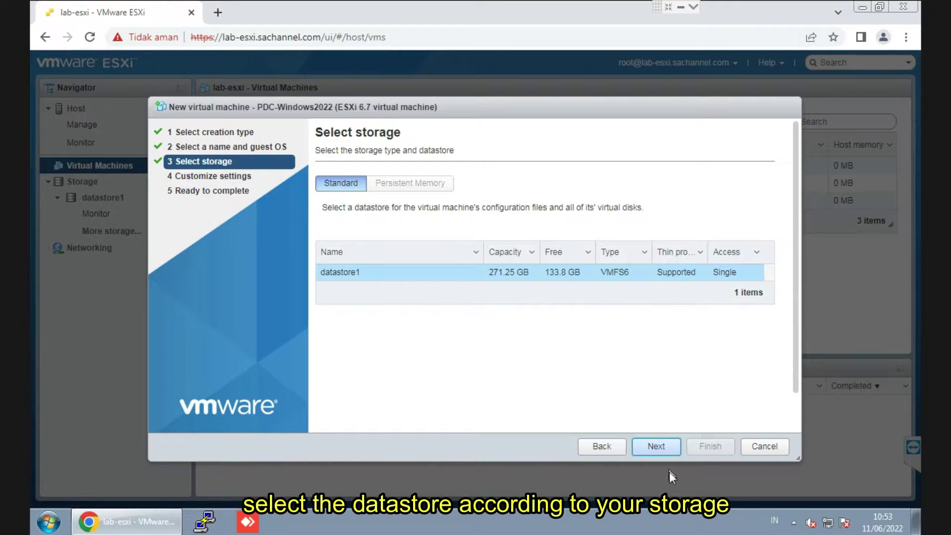
click(656, 447)
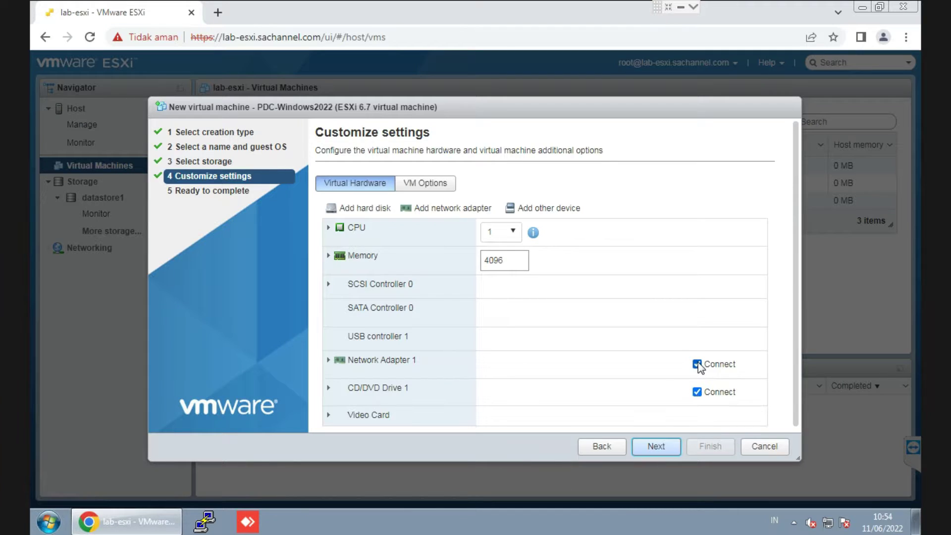
Set Hard disk 1 to 25 GB with thin provisioned disk provisioning.
double_click(489, 289)
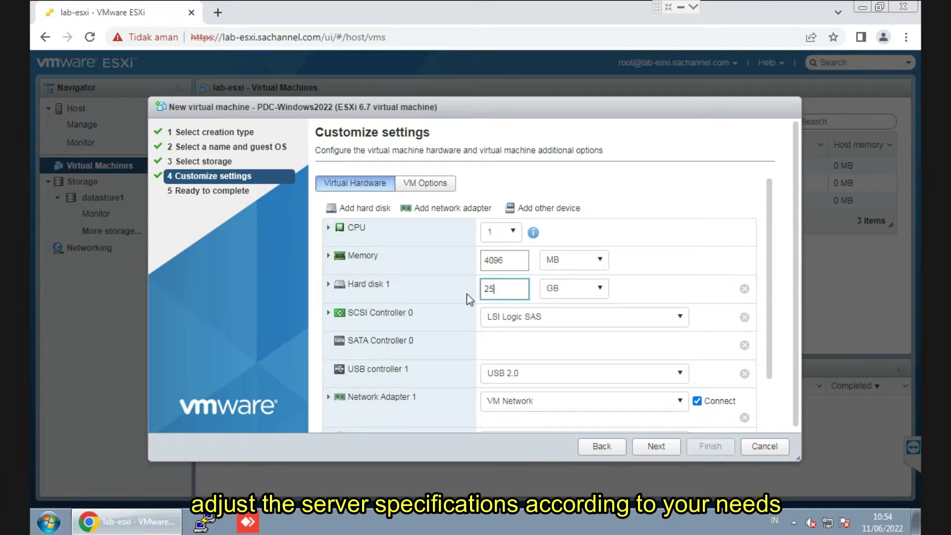
click(327, 284)
click(491, 373)
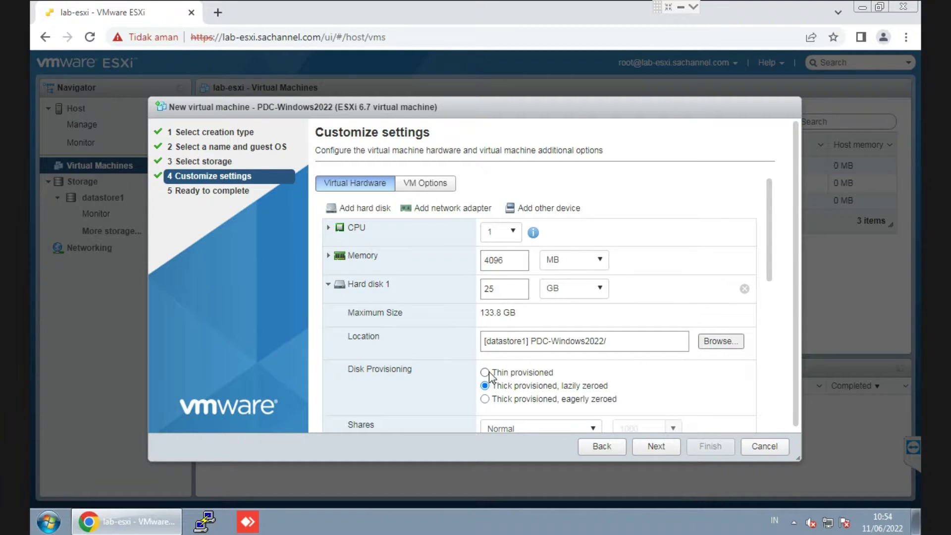
click(328, 285)
Attach SERVER_EVAL_x64FRE_en-us (1).iso from datastore1's ISO folder to CD/DVD Drive 1 as a datastore ISO file.
scroll(477, 343, down, 2)
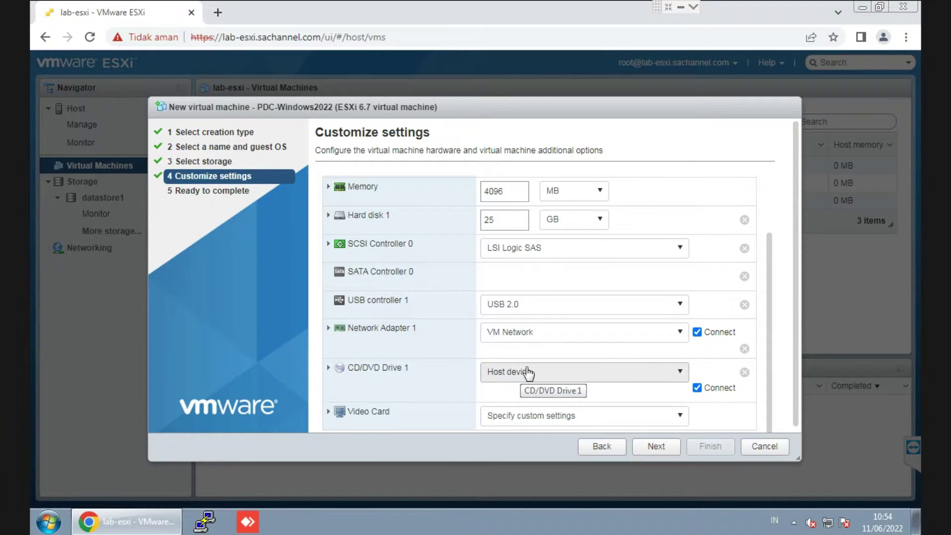
click(524, 372)
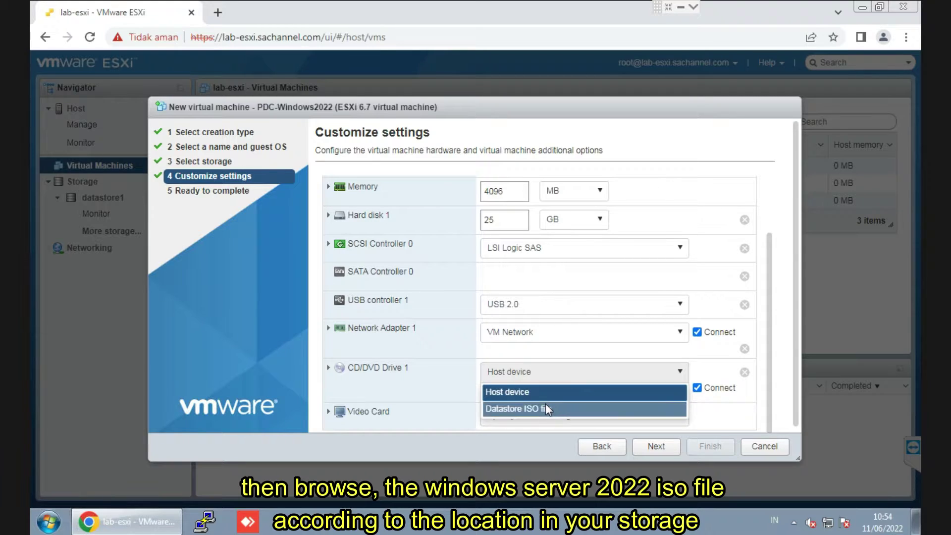
click(545, 403)
click(407, 218)
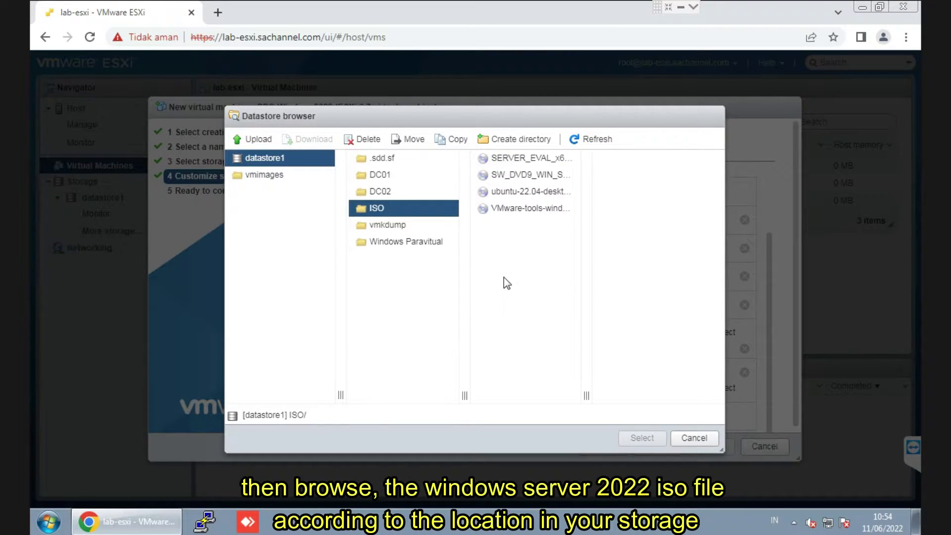
click(521, 162)
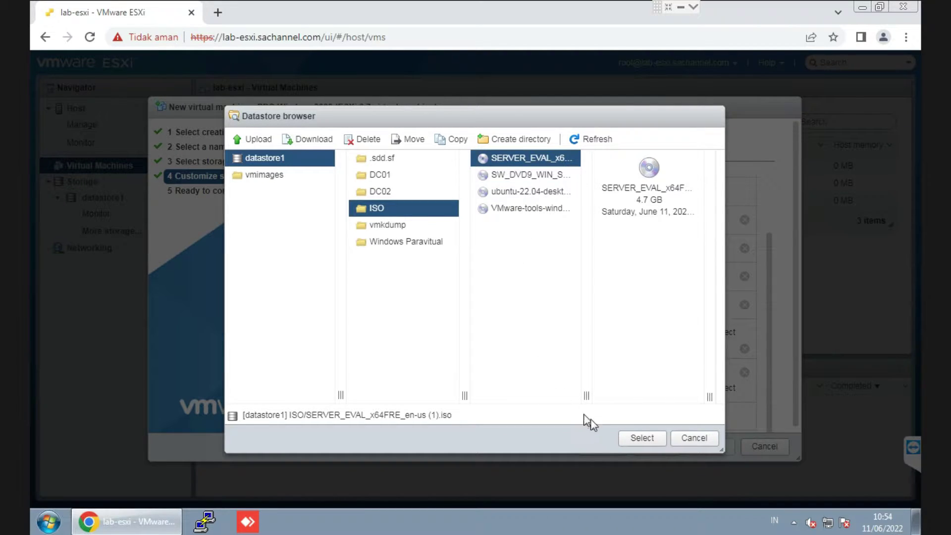
click(623, 438)
click(632, 439)
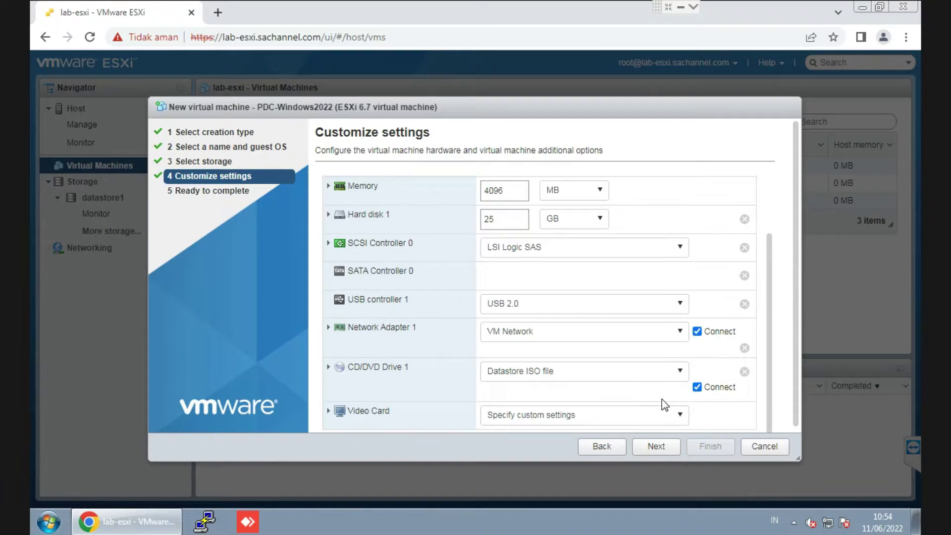
Review the settings summary of PDC-Windows2022 and finish creating the virtual machine.
click(658, 446)
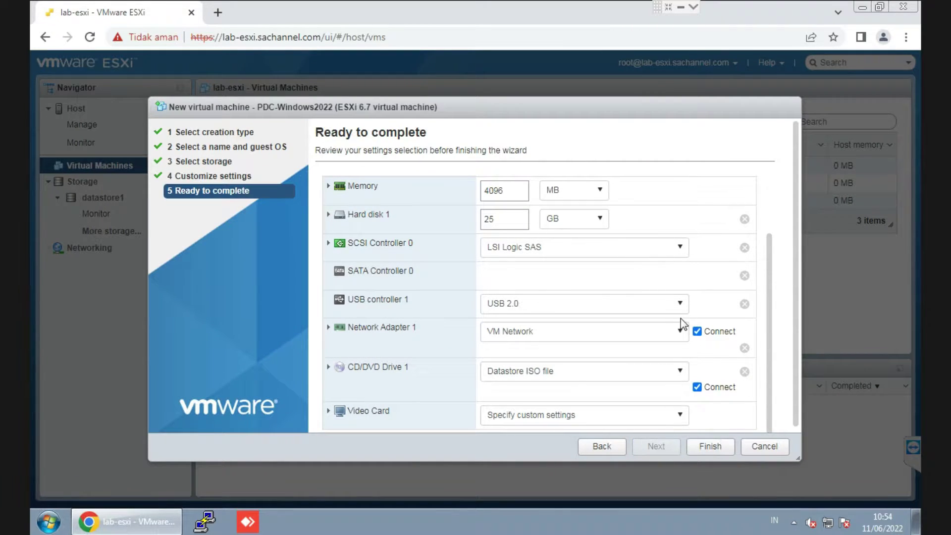
scroll(678, 347, down, 2)
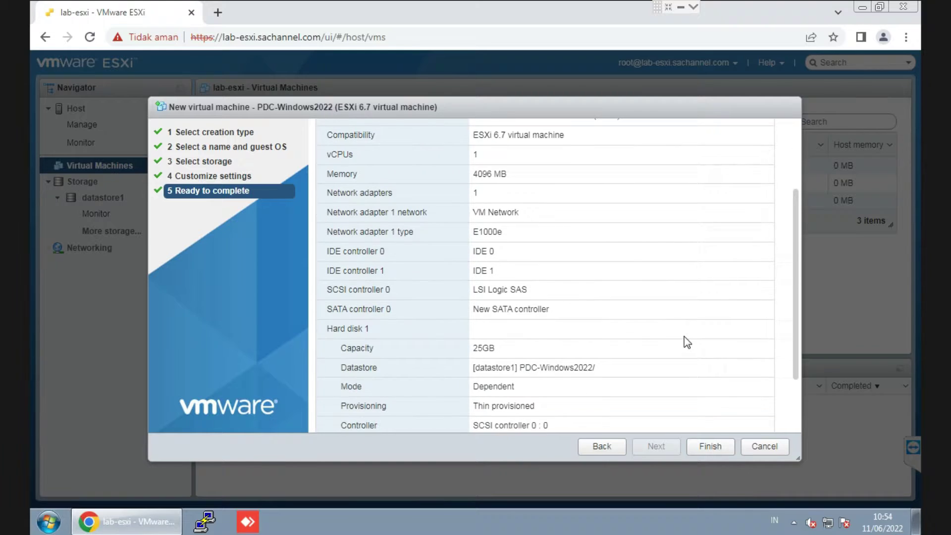
click(710, 446)
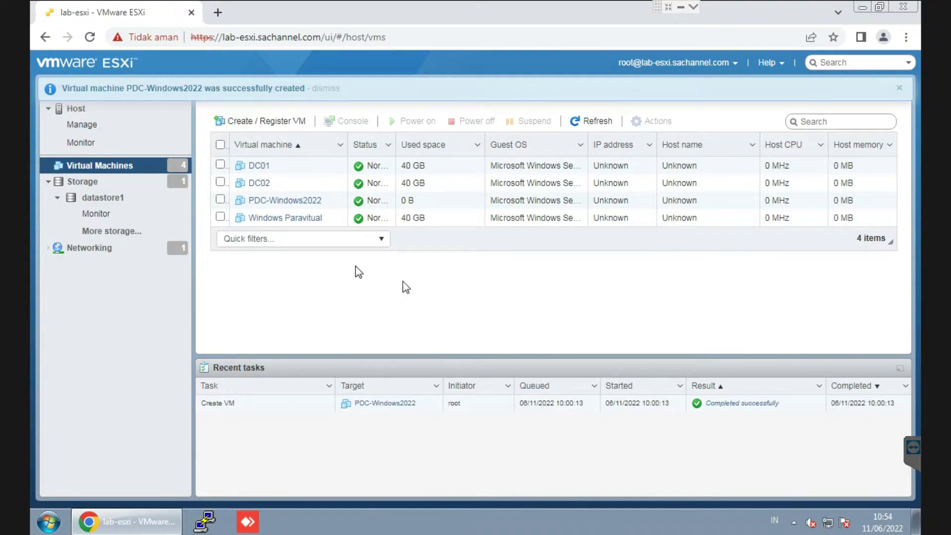
Power on the PDC-Windows2022 virtual machine and open it in VMware Remote Console.
click(220, 200)
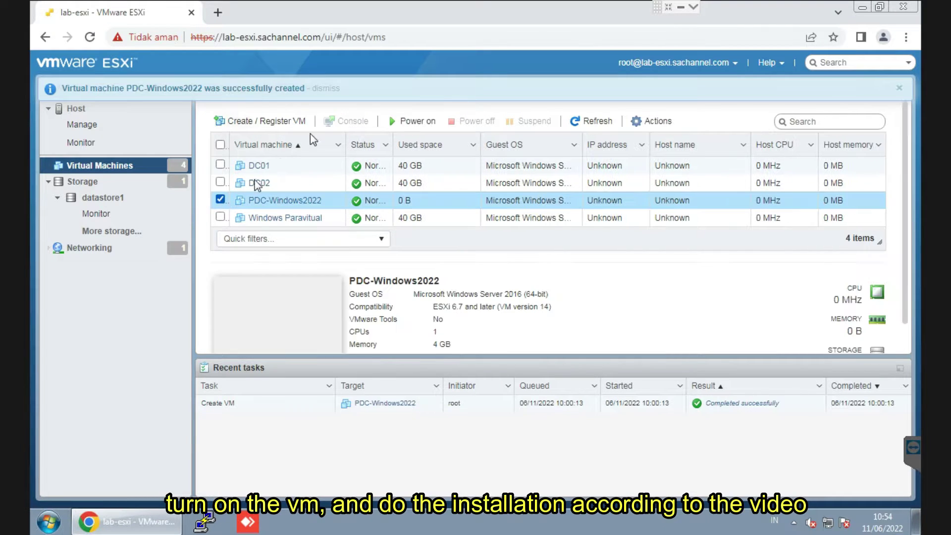
click(398, 126)
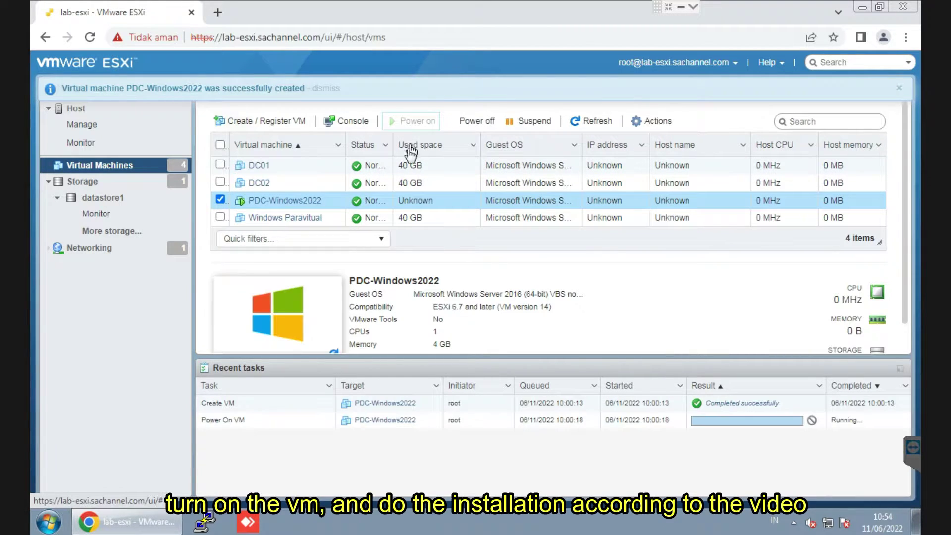
click(341, 123)
click(376, 193)
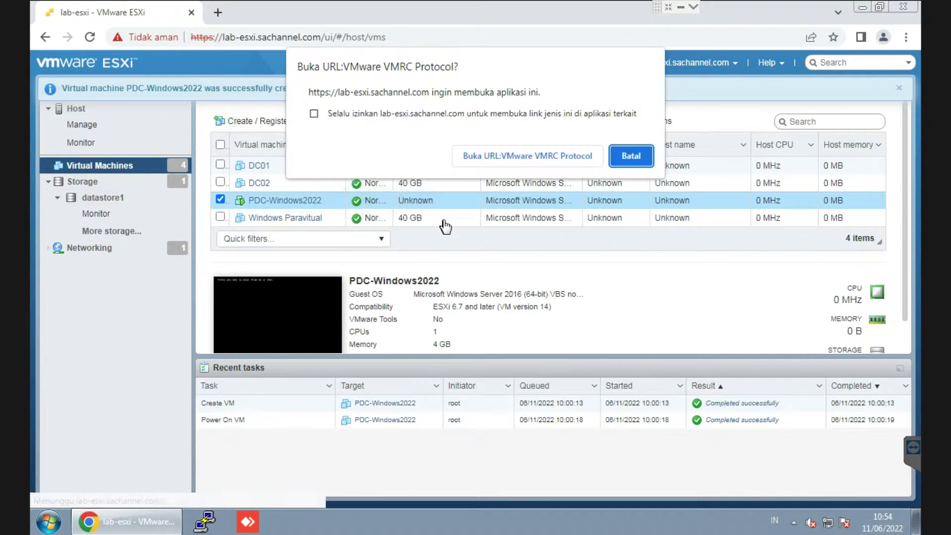
click(488, 156)
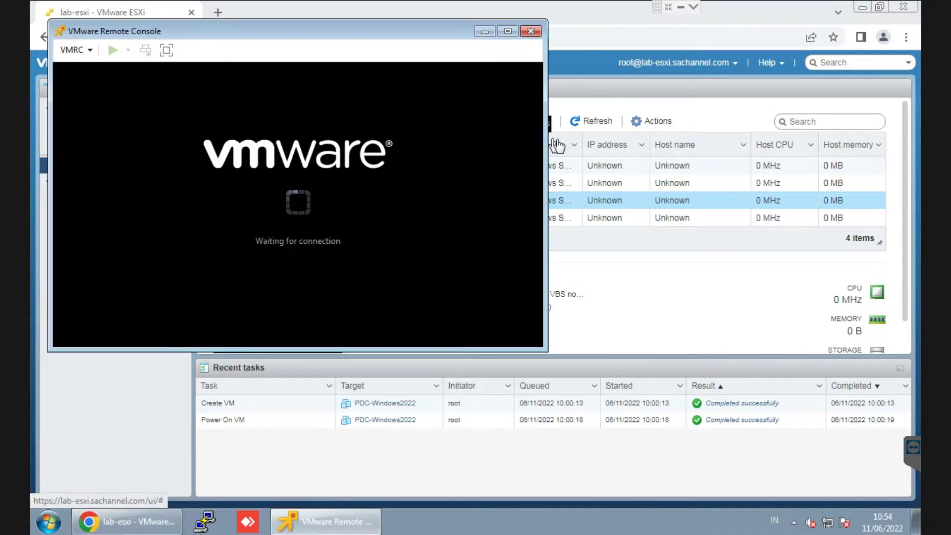
Show the console full screen and boot the virtual machine normally into the Windows Server setup from the ISO.
click(348, 240)
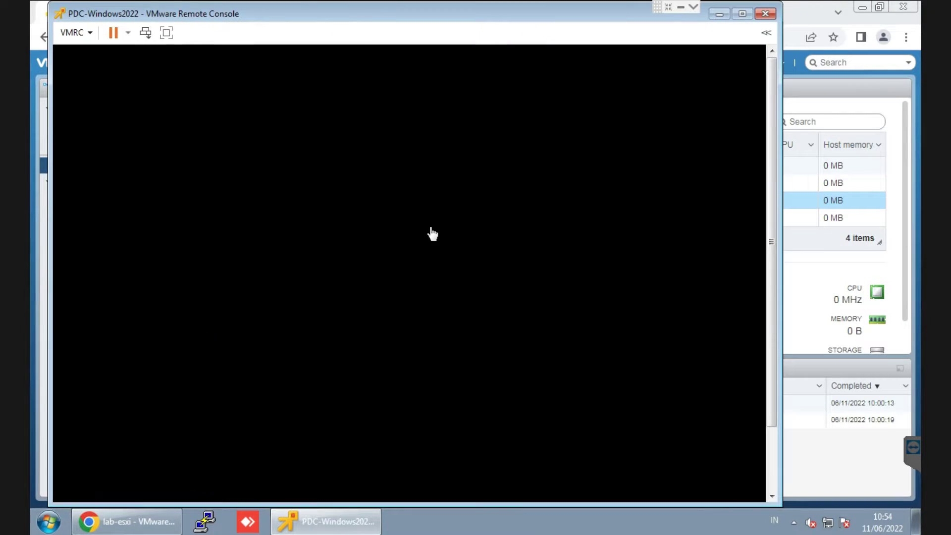
click(428, 233)
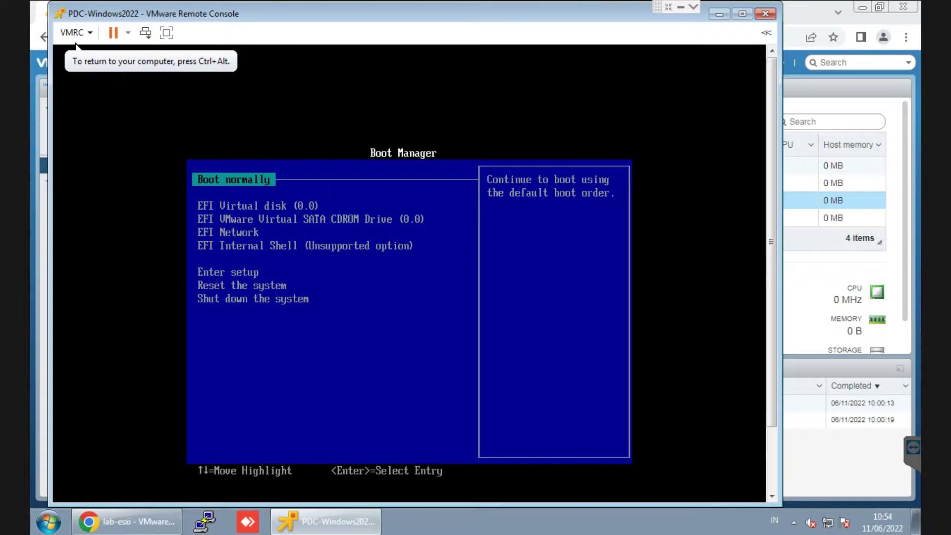
click(166, 33)
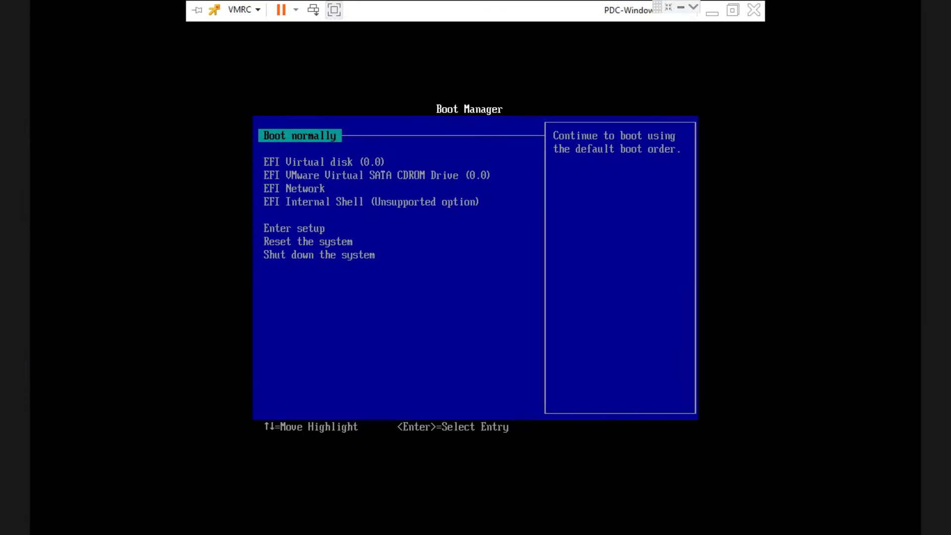
key(Return)
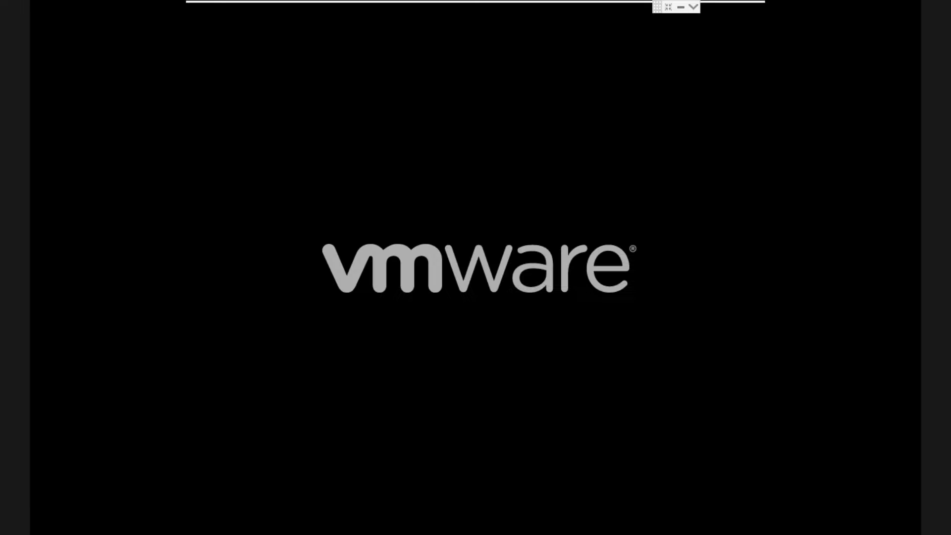
key(Return)
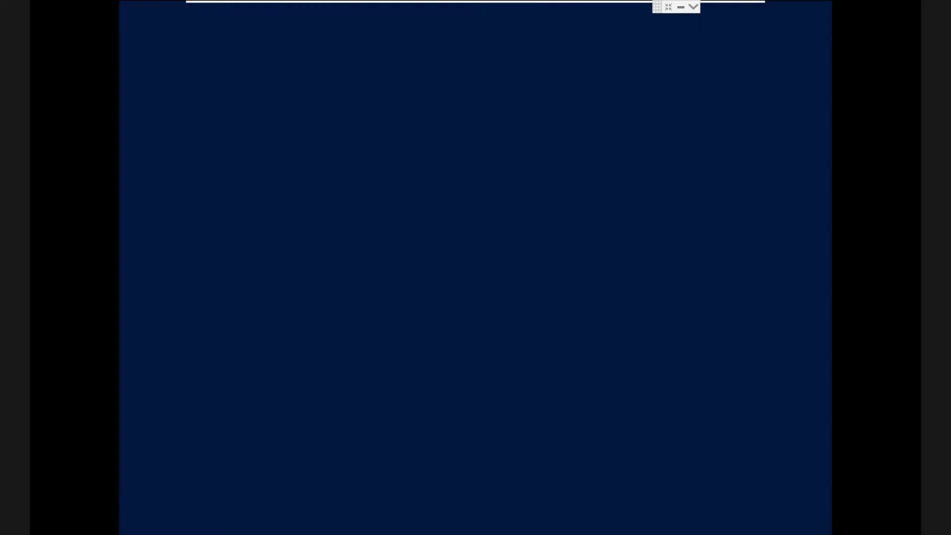
Accept English (United States) for language and formats with the US keyboard, and start the server installation.
key(Tab)
key(Tab)
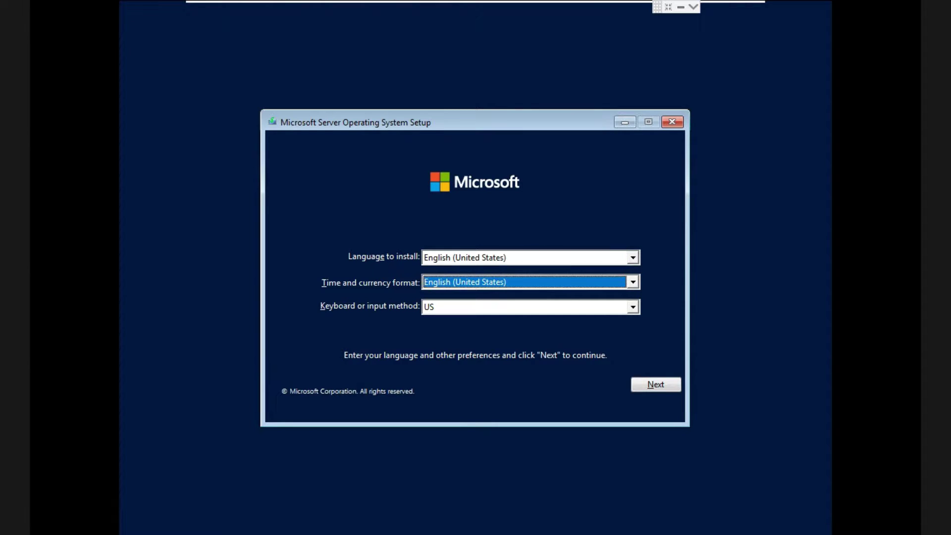
key(Tab)
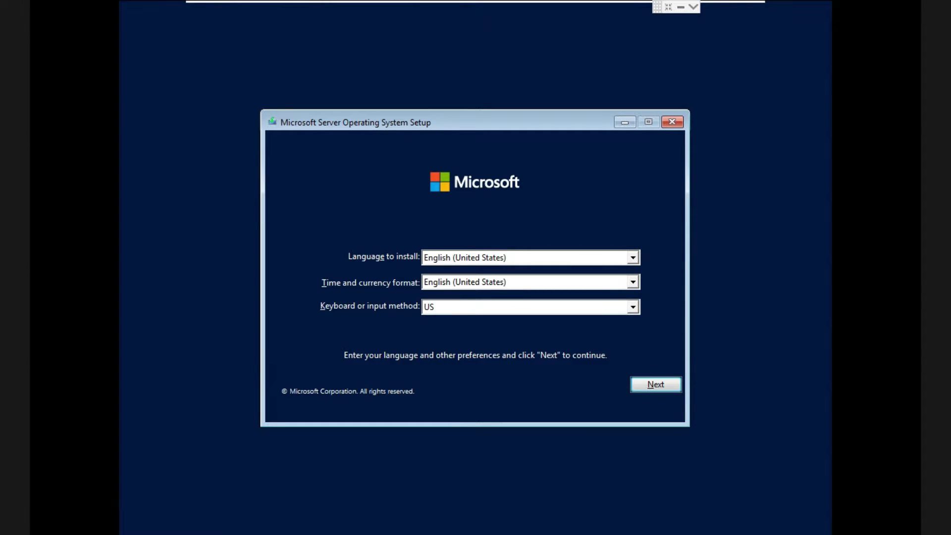
key(Return)
key(Return)
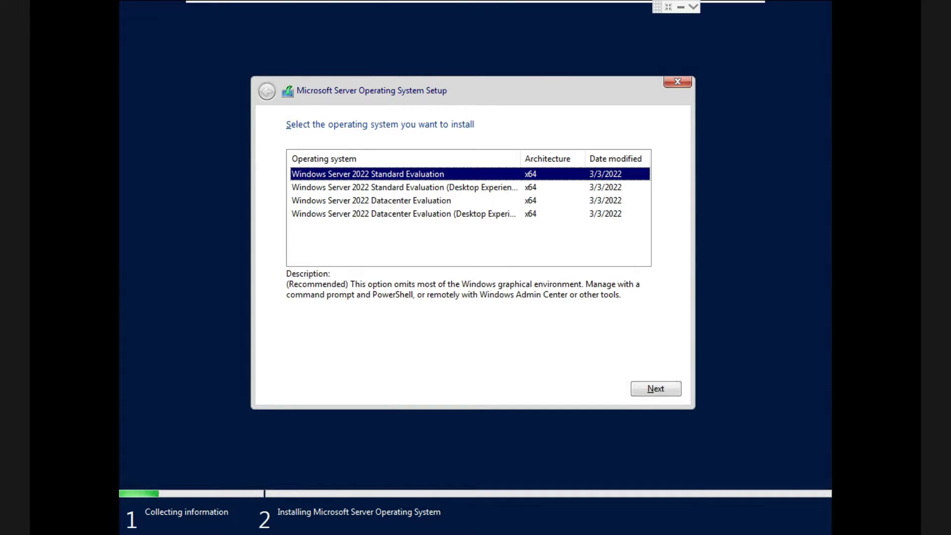
Choose Windows Server 2022 Datacenter Evaluation (Desktop Experience) as the operating system and accept the license terms.
key(Down)
key(Down)
key(Down)
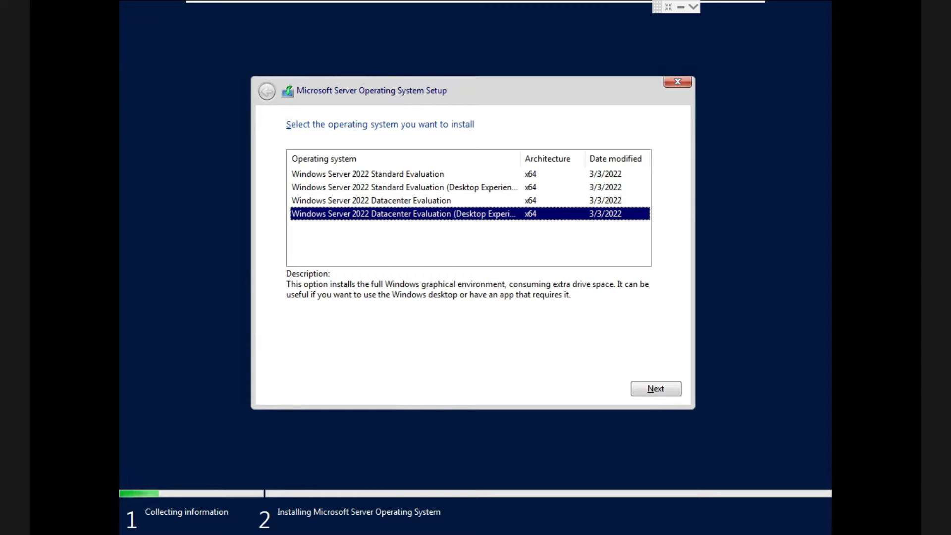
key(Tab)
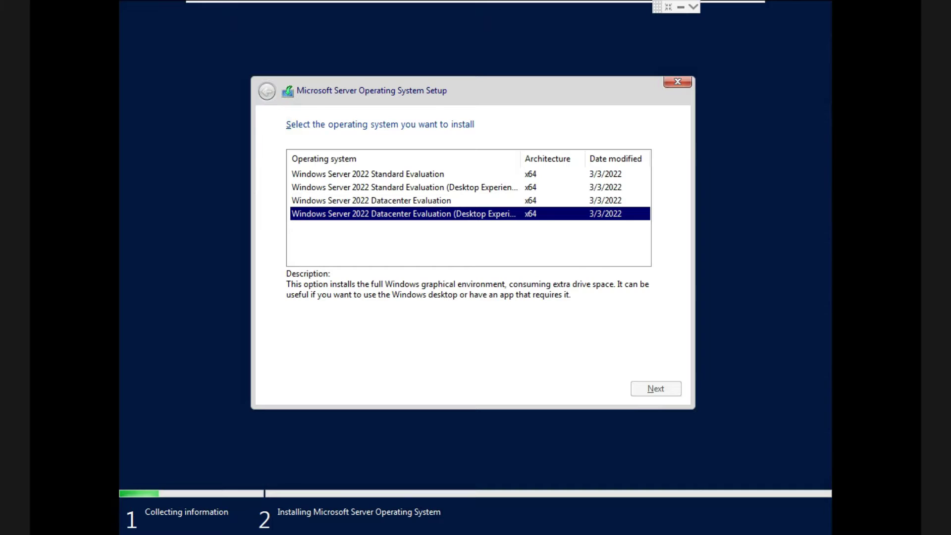
key(Return)
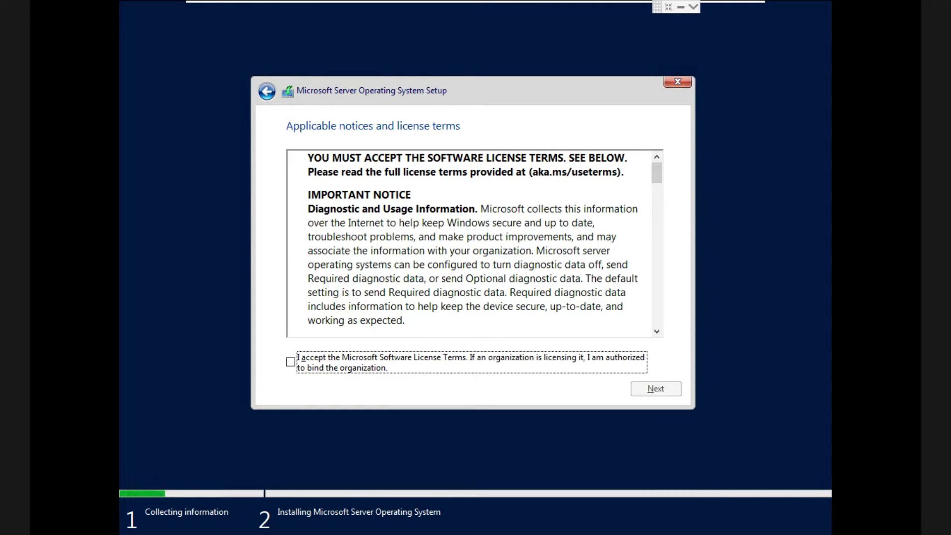
key(space)
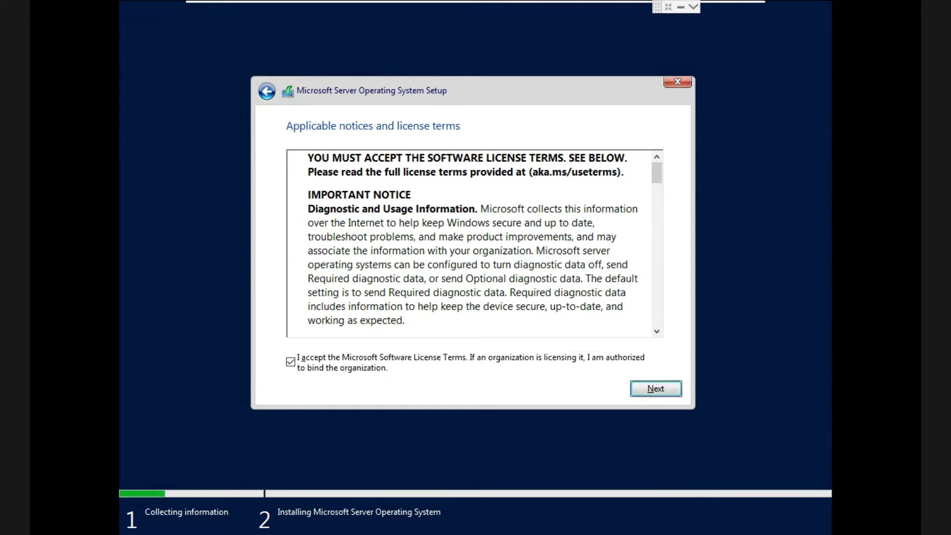
key(Return)
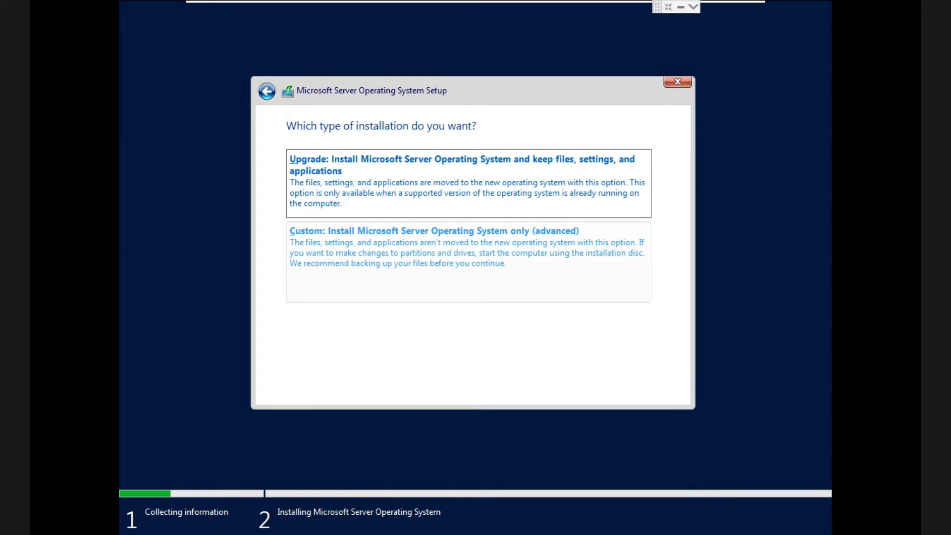
Choose the custom installation of the operating system only and install it on the Drive 0 unallocated space.
key(Tab)
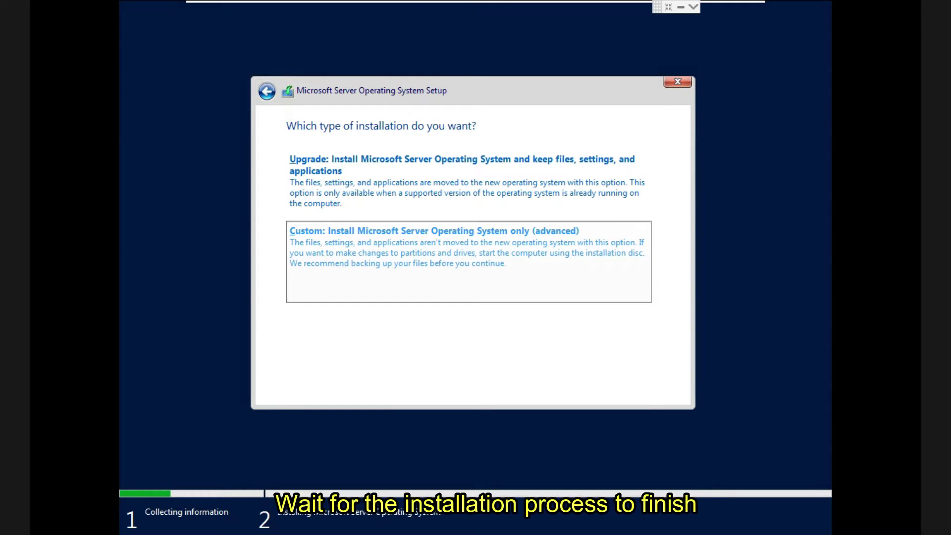
key(Return)
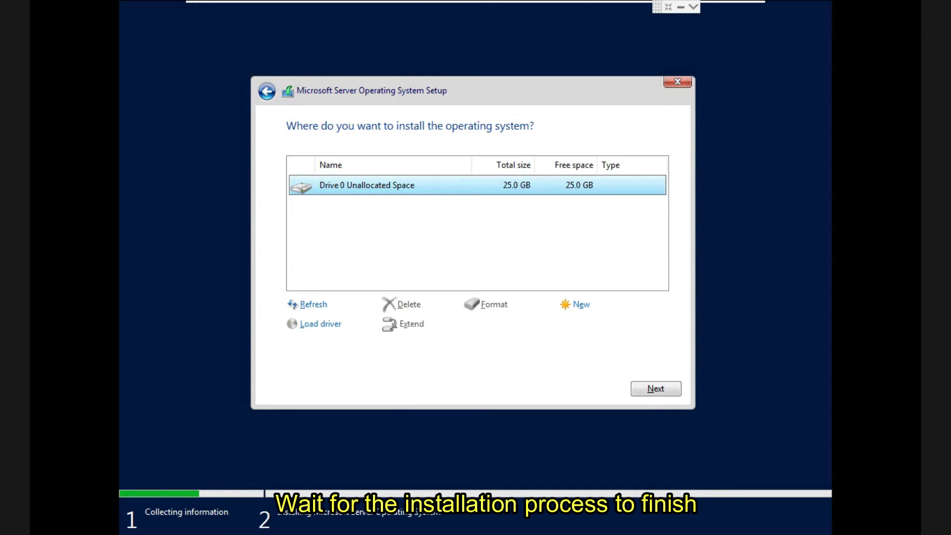
key(Tab)
key(Tab)
key(Tab)
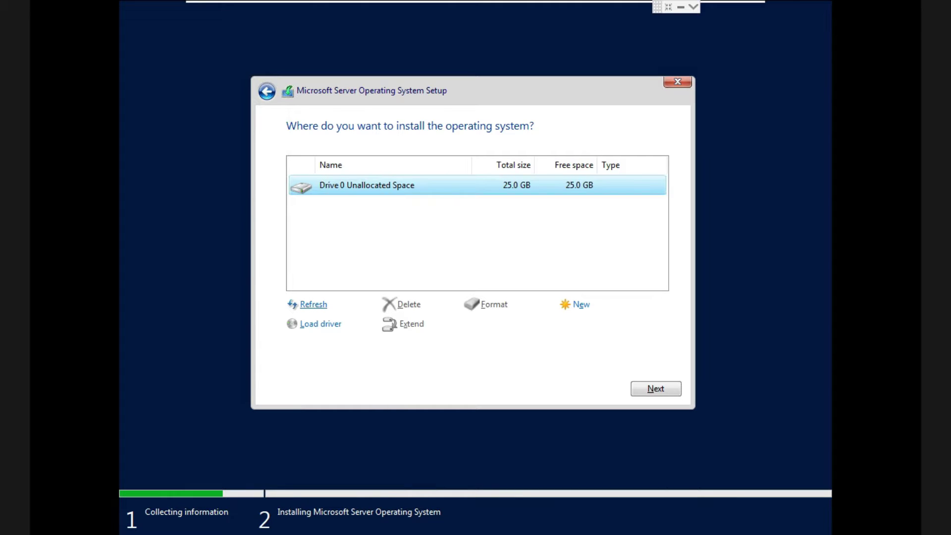
key(Tab)
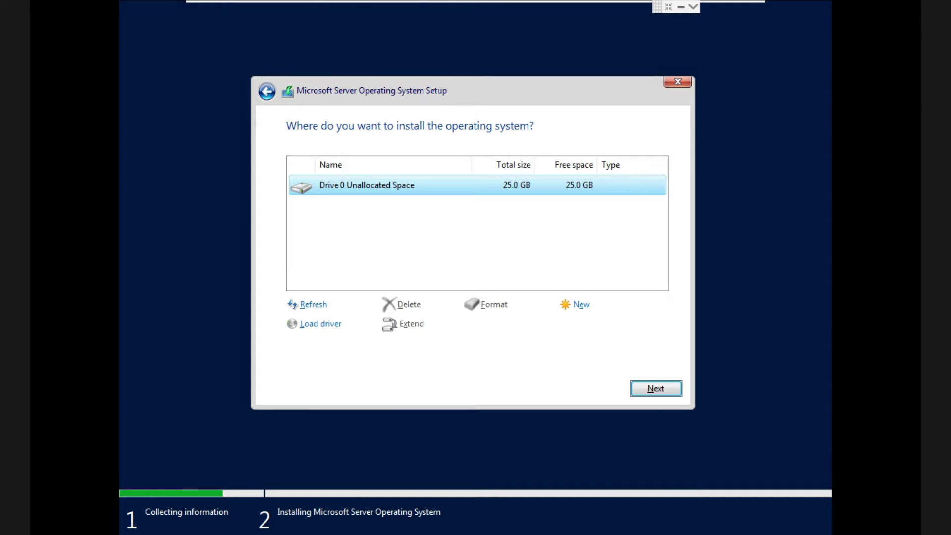
key(Return)
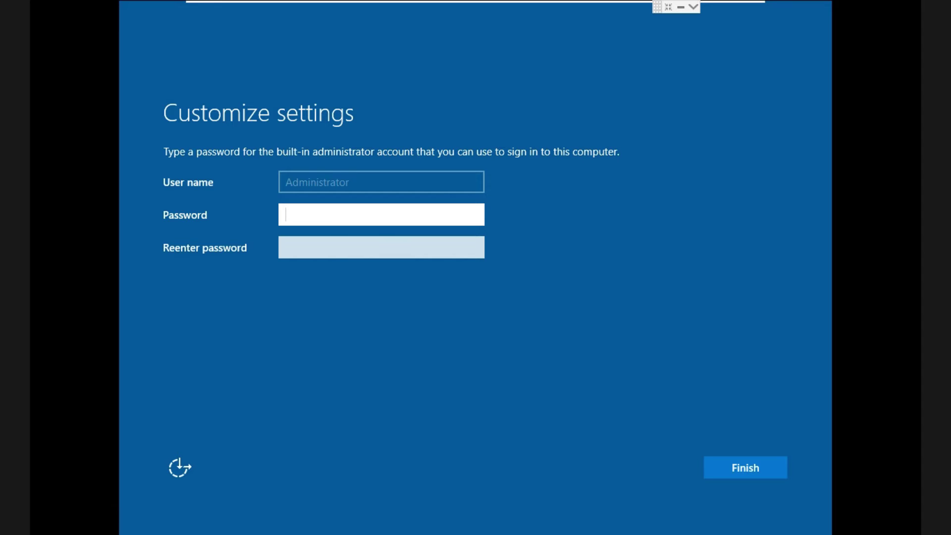
Set and confirm the password for the built-in Administrator account and finish the setup.
text(•••••••••)
key(Tab)
text(••••)
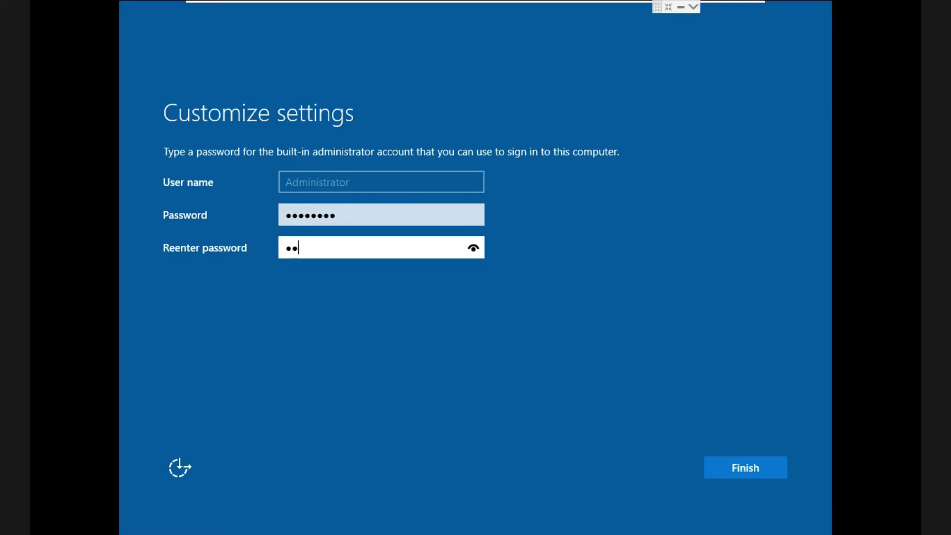
text(•••••)
key(Return)
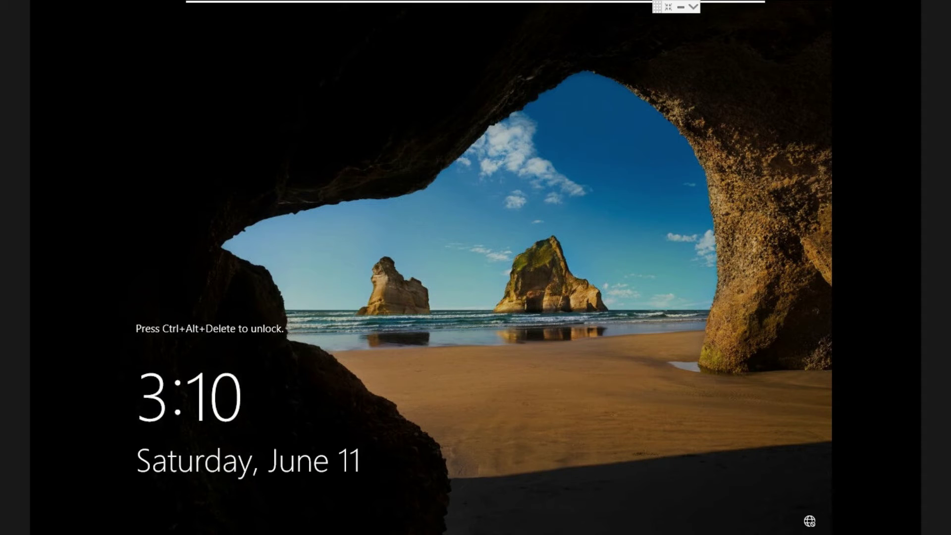
Unlock the server and sign in as Administrator with the account password.
key(ctrl+alt+Delete)
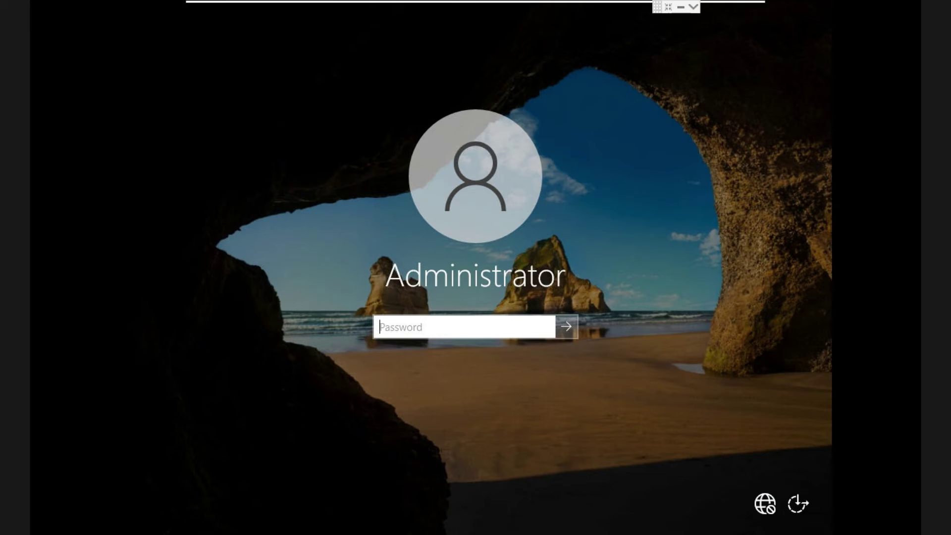
text(********)
key(Return)
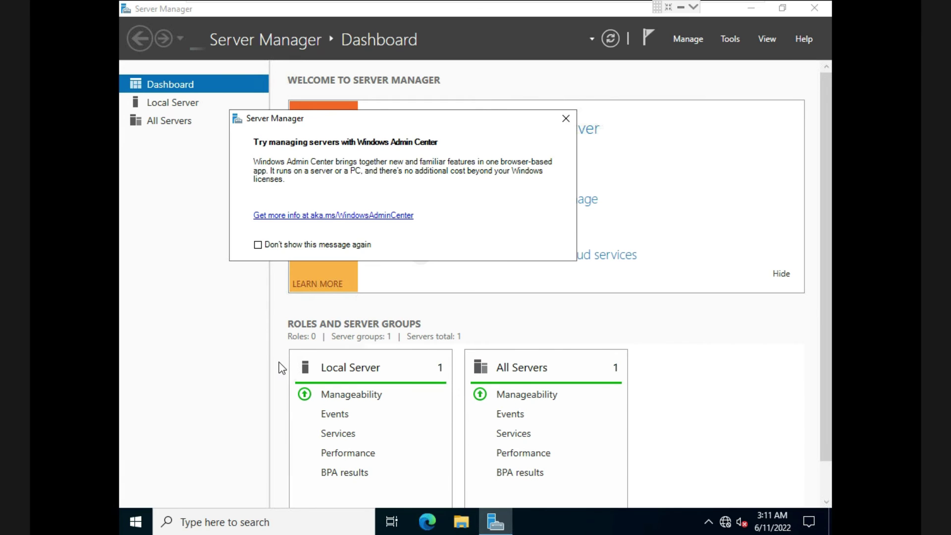
Search for winver and run it to view the installed Windows Server version.
click(136, 522)
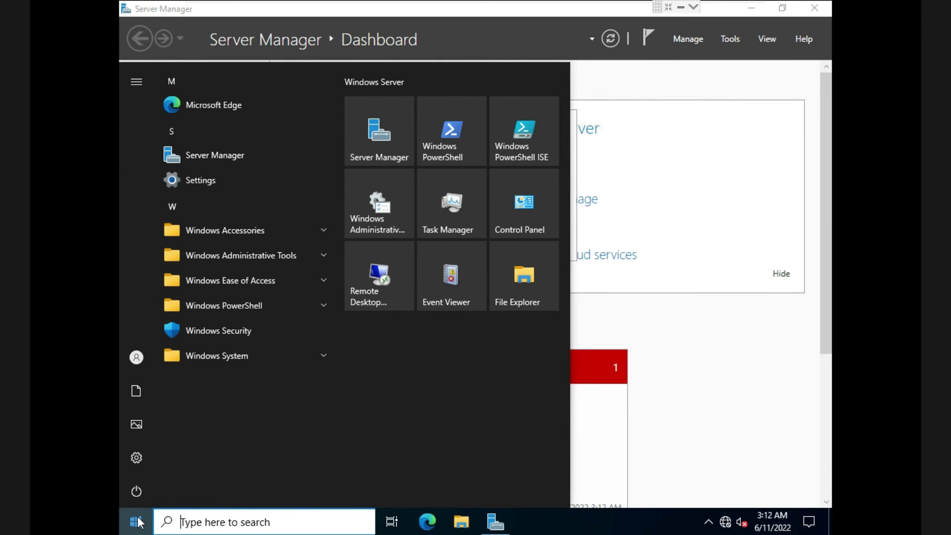
text(win)
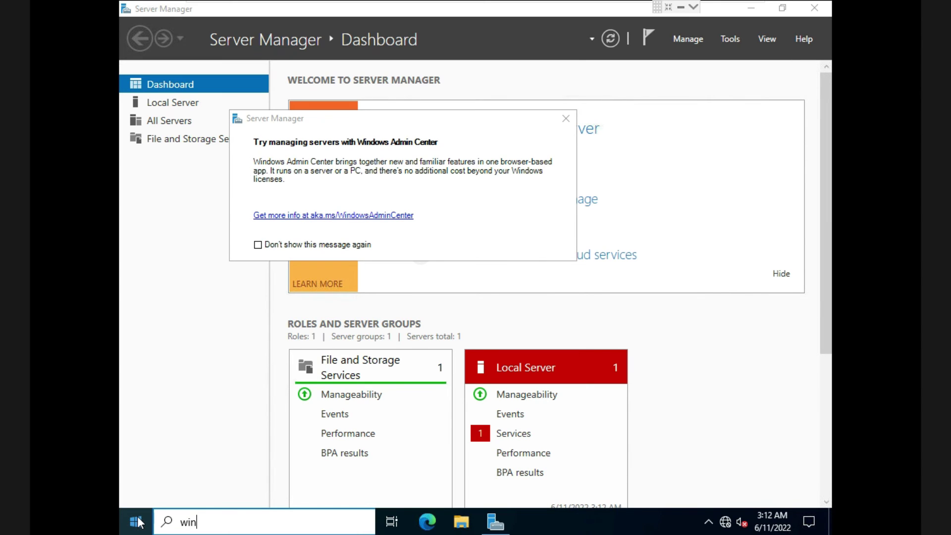
text(ver)
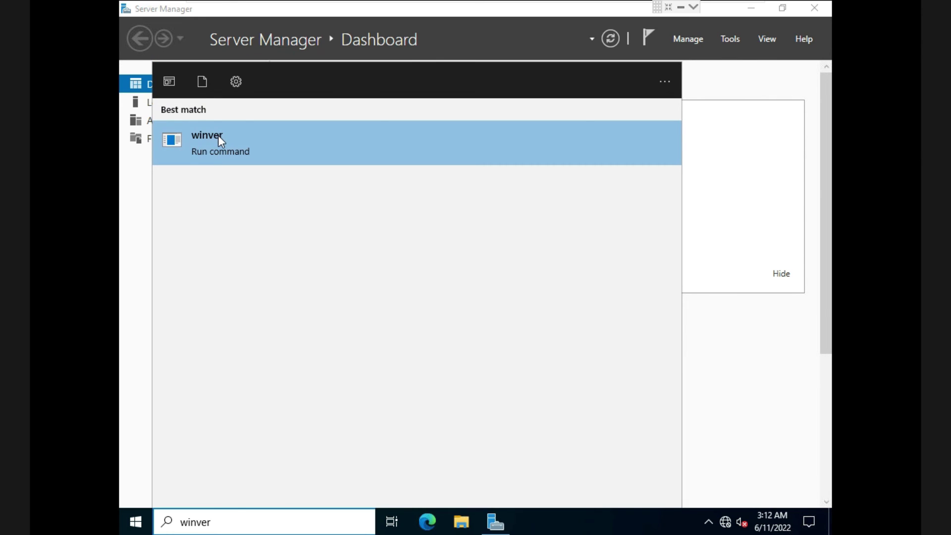
click(218, 136)
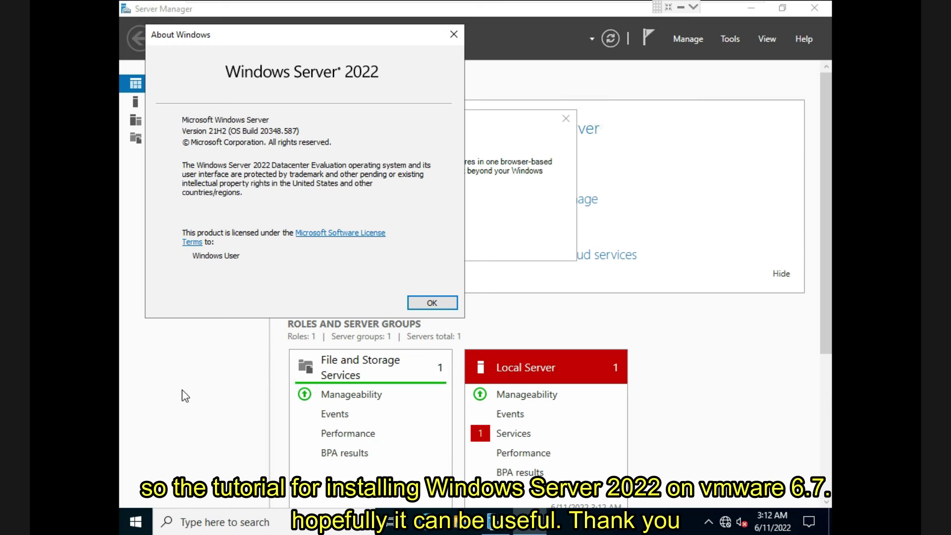
Open This PC in File Explorer and view the computer's properties.
click(471, 530)
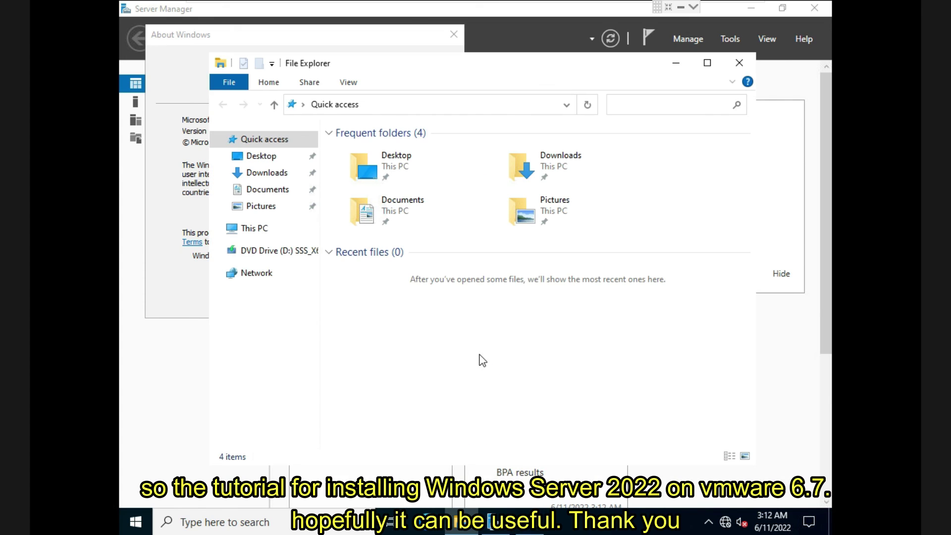
click(244, 231)
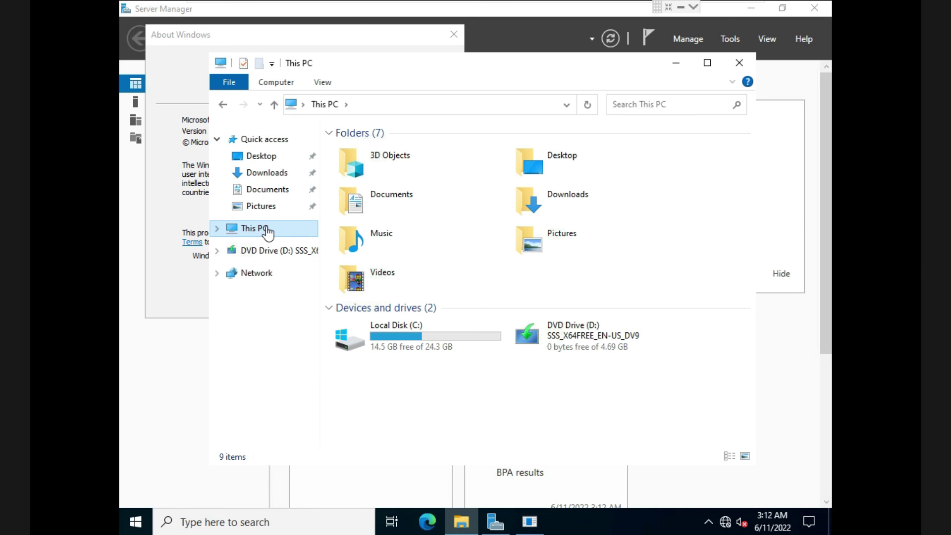
right_click(267, 231)
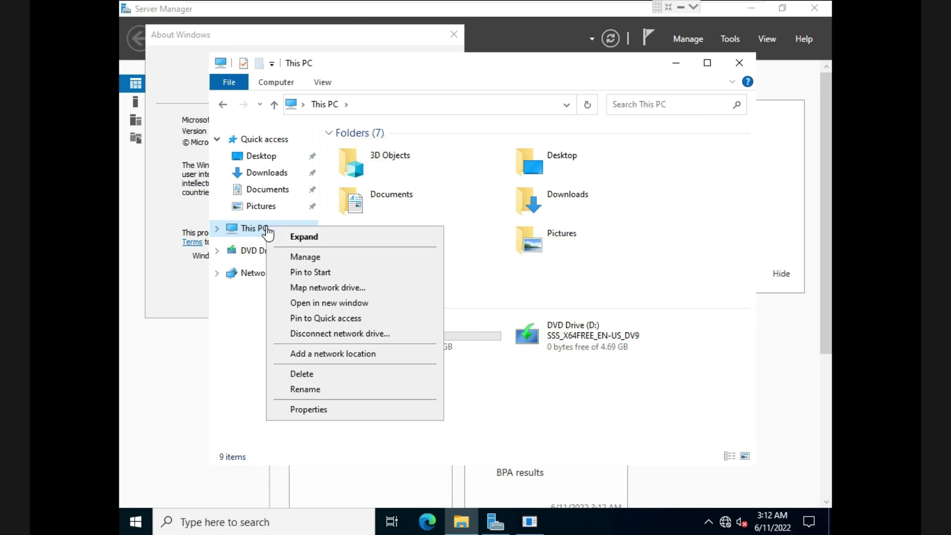
click(308, 409)
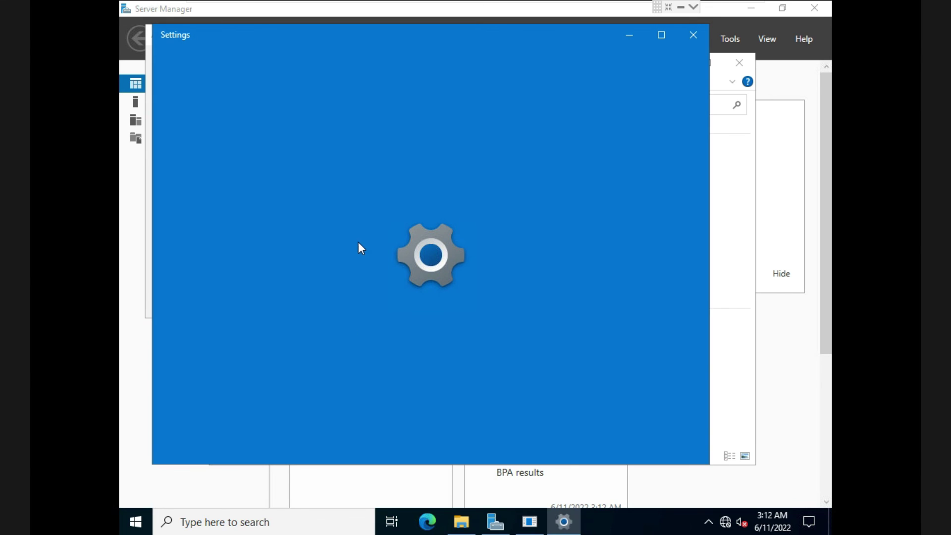